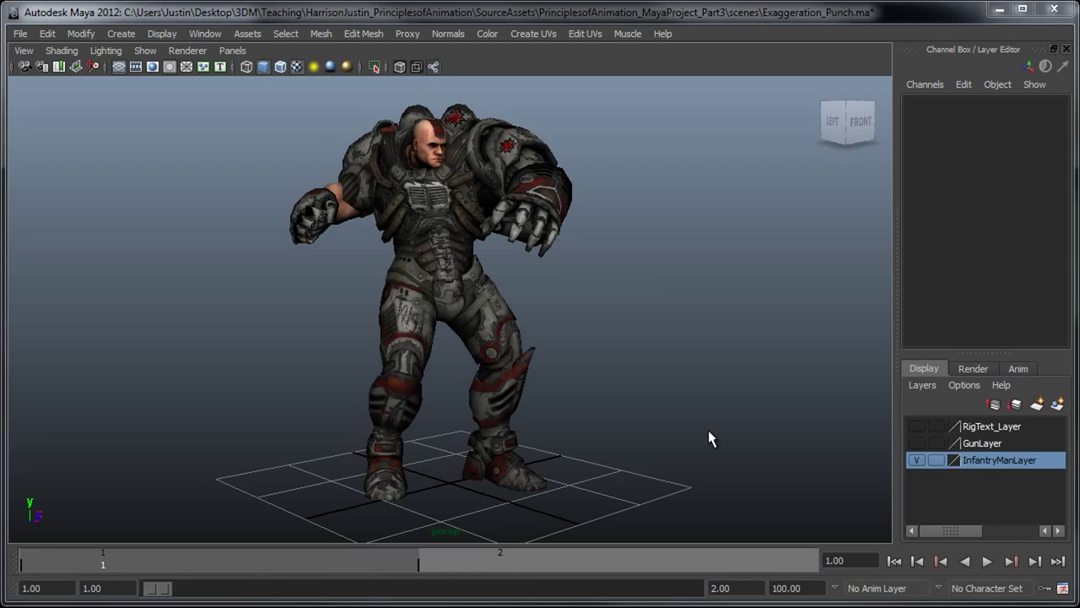
# Orbit and zoom around the armored soldier to view its frame-1 pose from the side and front
pyautogui.keyDown('alt'); pyautogui.moveTo(531, 296); pyautogui.dragTo(529, 320); pyautogui.keyUp('alt')
pyautogui.scroll(3, 540, 338)
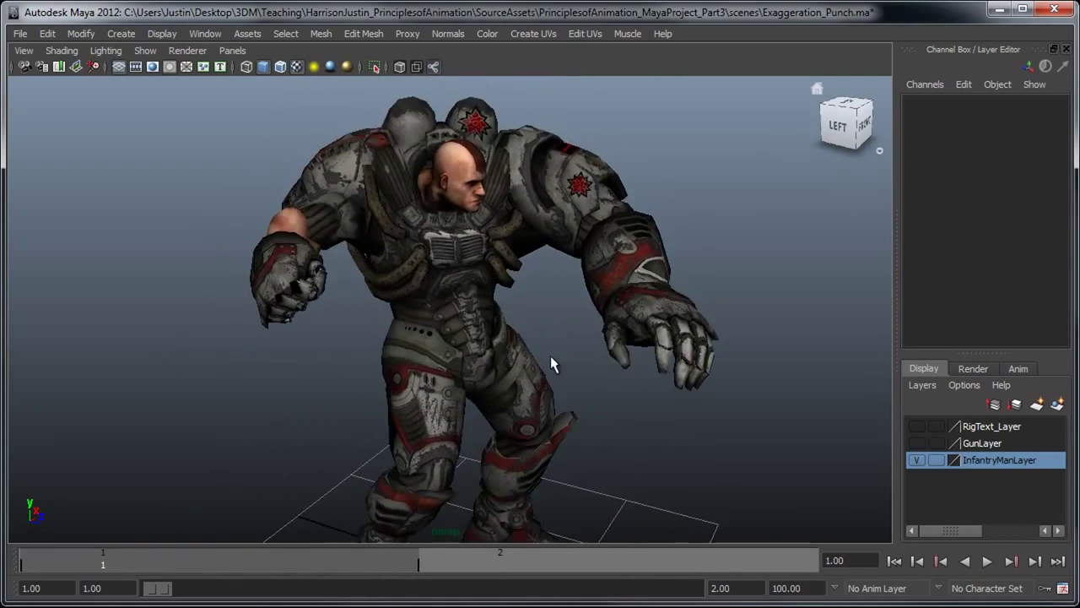
pyautogui.keyDown('alt'); pyautogui.moveTo(553, 363); pyautogui.dragTo(594, 278); pyautogui.keyUp('alt')
pyautogui.keyDown('alt'); pyautogui.moveTo(700, 244); pyautogui.dragTo(385, 306); pyautogui.keyUp('alt')
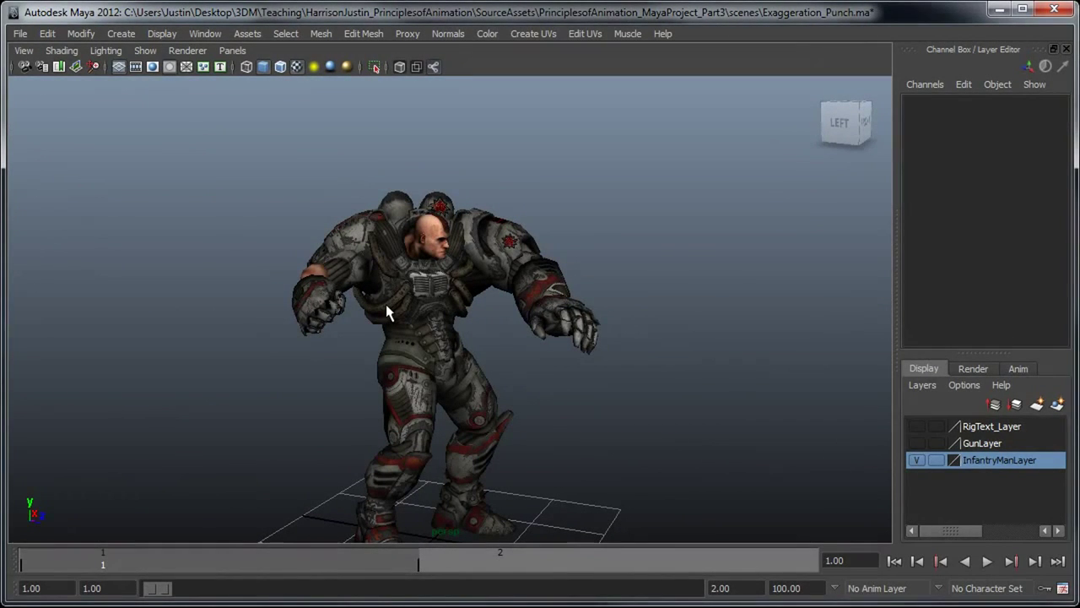
# Jump to frame 2 and orbit around the crouched wind-up punch pose, including from behind
pyautogui.keyDown('alt'); pyautogui.moveTo(386, 312); pyautogui.dragTo(477, 338); pyautogui.keyUp('alt')
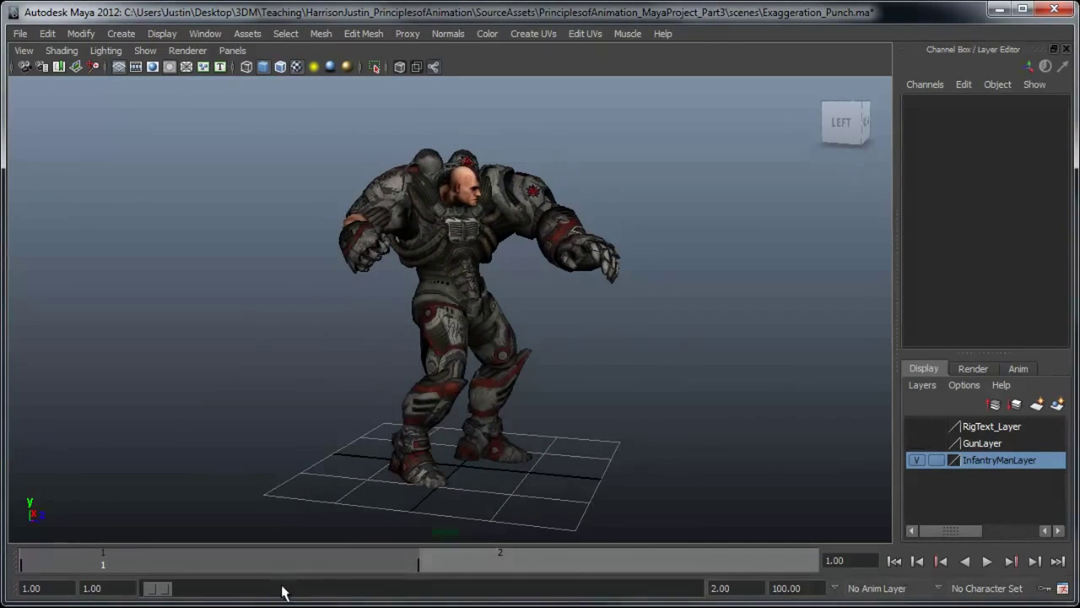
pyautogui.click(398, 568)
pyautogui.keyDown('alt'); pyautogui.moveTo(439, 506); pyautogui.dragTo(425, 288); pyautogui.keyUp('alt')
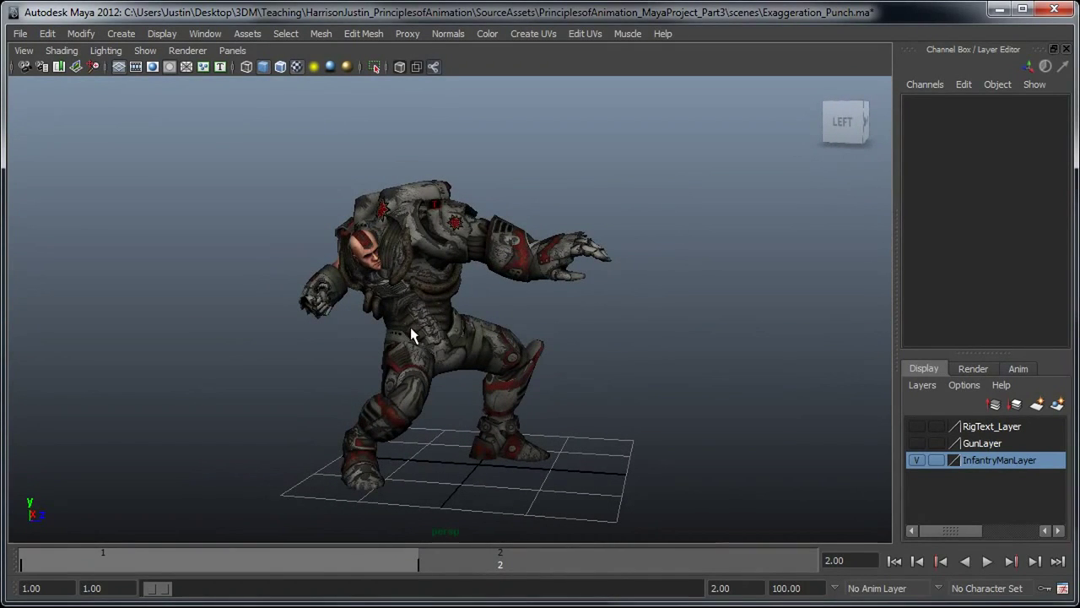
pyautogui.keyDown('alt'); pyautogui.moveTo(416, 337); pyautogui.dragTo(397, 273); pyautogui.keyUp('alt')
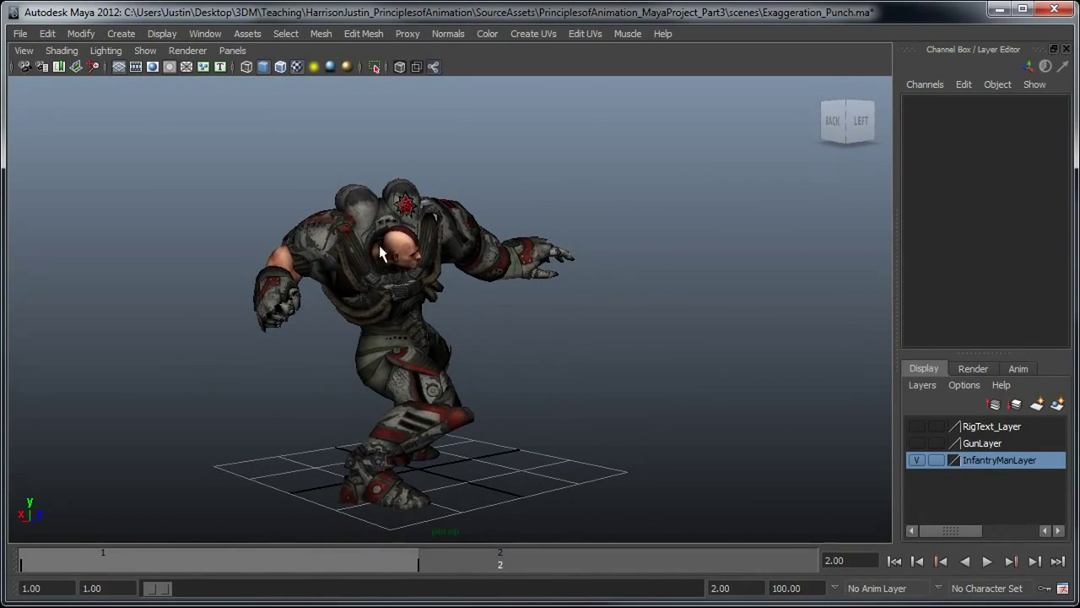
pyautogui.keyDown('alt'); pyautogui.moveTo(354, 241); pyautogui.dragTo(321, 320); pyautogui.keyUp('alt')
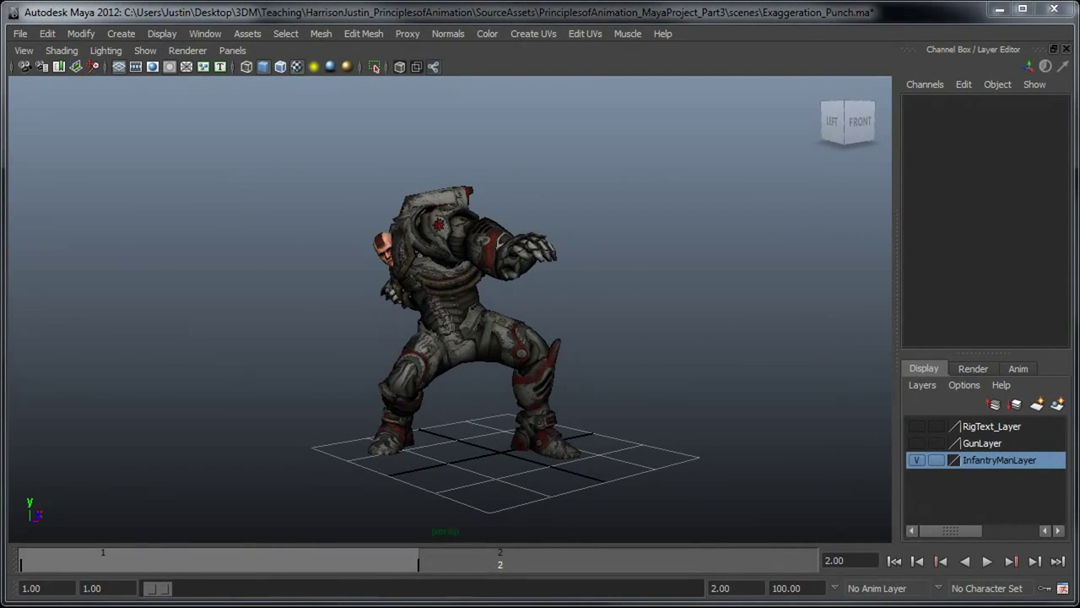
pyautogui.keyDown('alt'); pyautogui.moveTo(556, 294); pyautogui.dragTo(620, 282); pyautogui.keyUp('alt')
# Switch to the lighting-only black silhouette and orbit around the frame-1 starting pose
pyautogui.press('7')
pyautogui.keyDown('alt'); pyautogui.moveTo(620, 282); pyautogui.dragTo(588, 280, button='middle'); pyautogui.keyUp('alt')
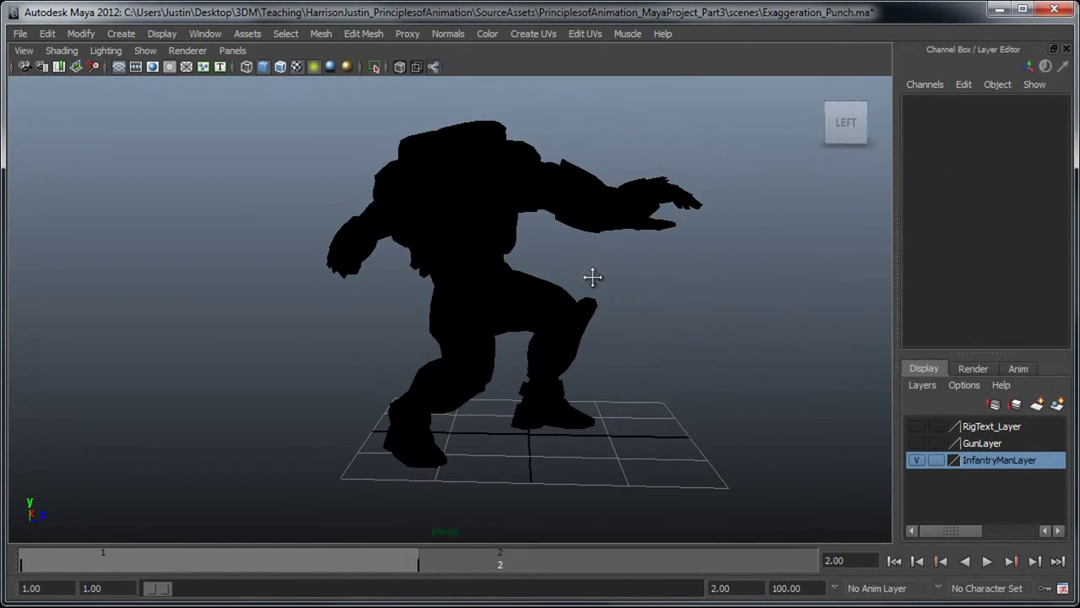
pyautogui.keyDown('alt'); pyautogui.moveTo(588, 279); pyautogui.dragTo(536, 297); pyautogui.keyUp('alt')
pyautogui.click(374, 564)
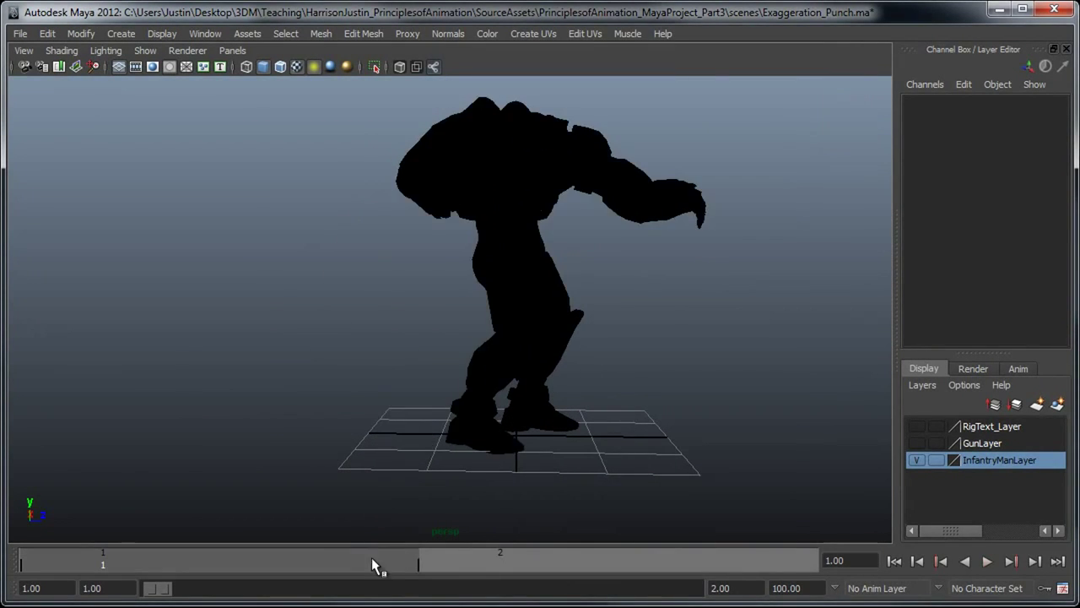
pyautogui.keyDown('alt'); pyautogui.moveTo(430, 448); pyautogui.dragTo(502, 308); pyautogui.keyUp('alt')
pyautogui.keyDown('alt'); pyautogui.moveTo(569, 304); pyautogui.dragTo(435, 368); pyautogui.keyUp('alt')
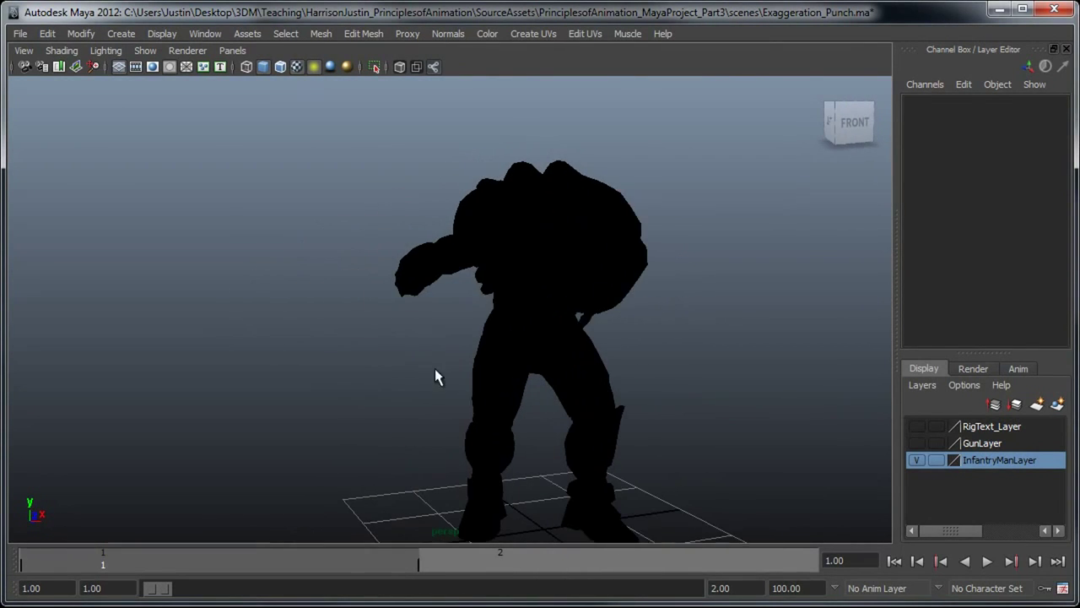
# View the frame-2 punch silhouette from side angles, then play and stop the two-frame animation
pyautogui.click(478, 559)
pyautogui.keyDown('alt'); pyautogui.moveTo(507, 405); pyautogui.dragTo(697, 276); pyautogui.keyUp('alt')
pyautogui.keyDown('alt'); pyautogui.moveTo(470, 284); pyautogui.dragTo(586, 490); pyautogui.keyUp('alt')
pyautogui.hotkey('alt', 'v')
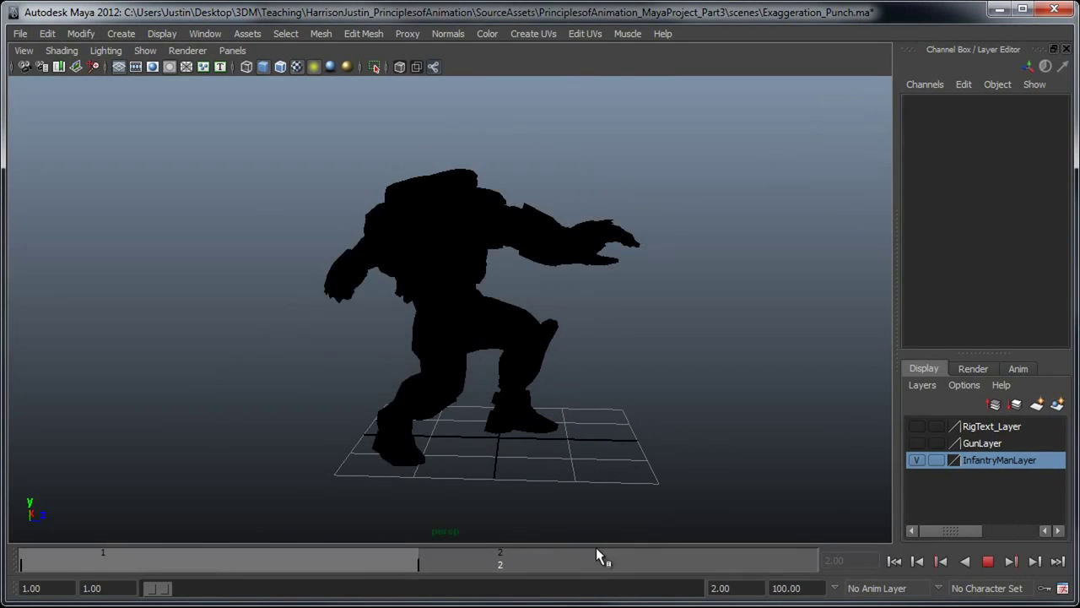
pyautogui.hotkey('alt', 'v')
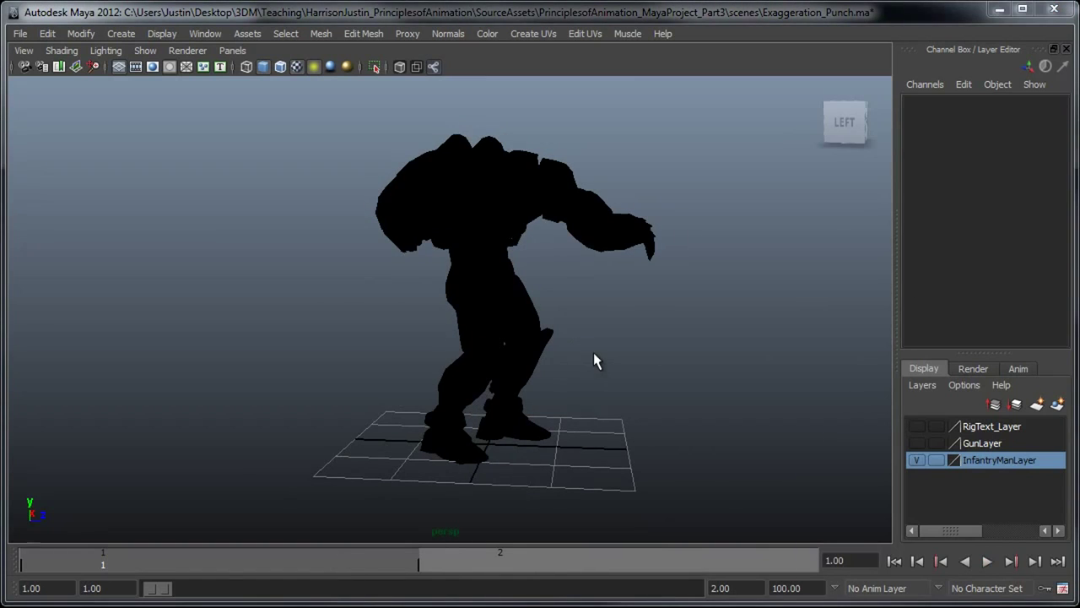
# Return to textured shading and play the dull reaction animation, stopping at frame 80
pyautogui.press('6')
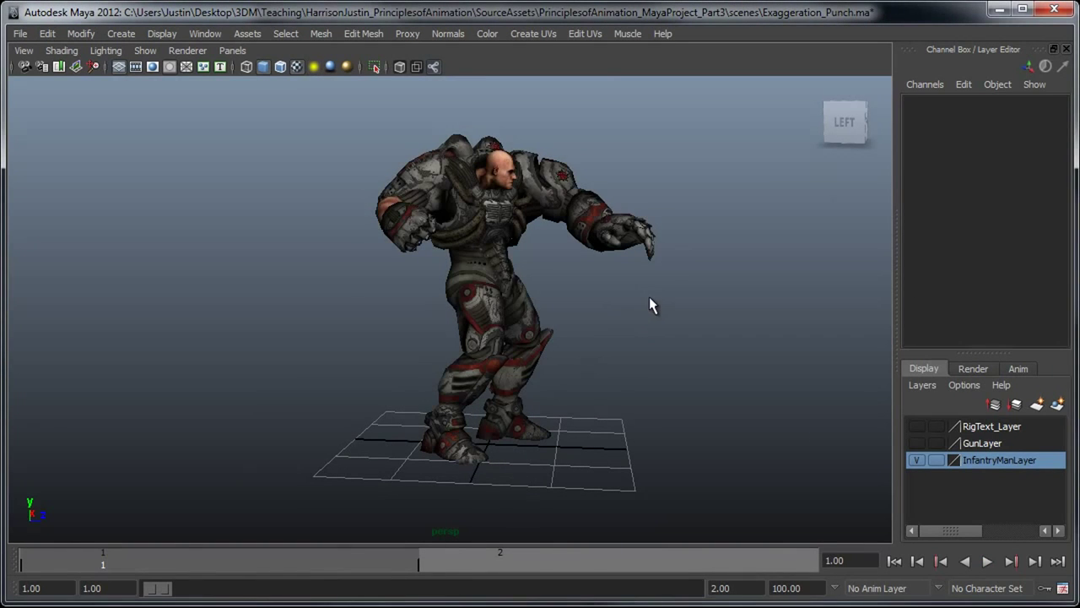
pyautogui.moveTo(649, 305)
pyautogui.keyDown('alt'); pyautogui.mouseDown()
pyautogui.moveTo(622, 304)
pyautogui.moveTo(663, 338)
pyautogui.moveTo(647, 324)
pyautogui.mouseUp(); pyautogui.keyUp('alt')
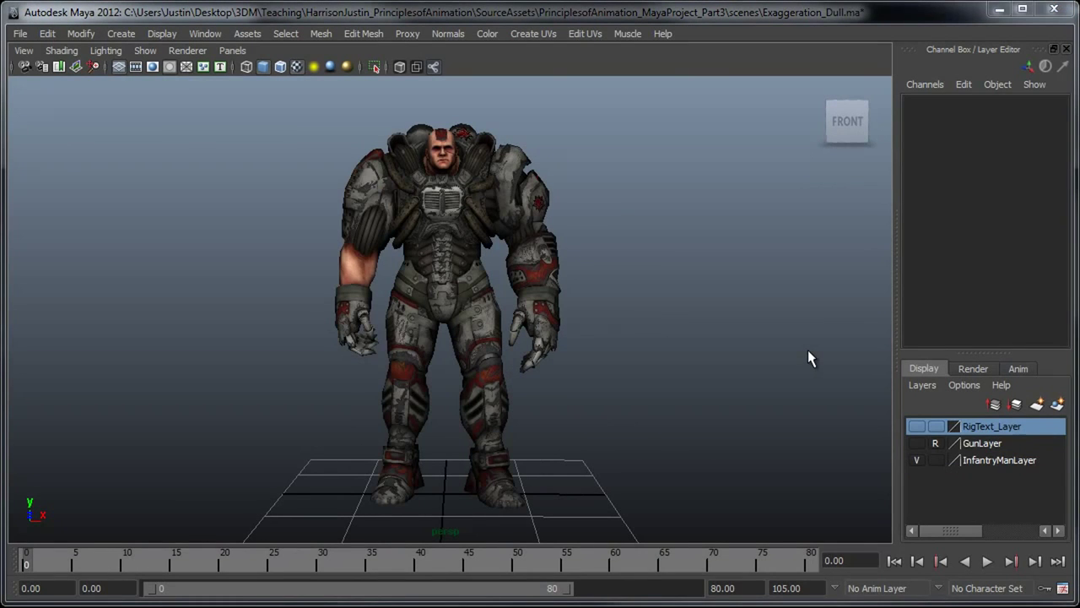
pyautogui.keyDown('alt'); pyautogui.moveTo(699, 361); pyautogui.dragTo(690, 358); pyautogui.keyUp('alt')
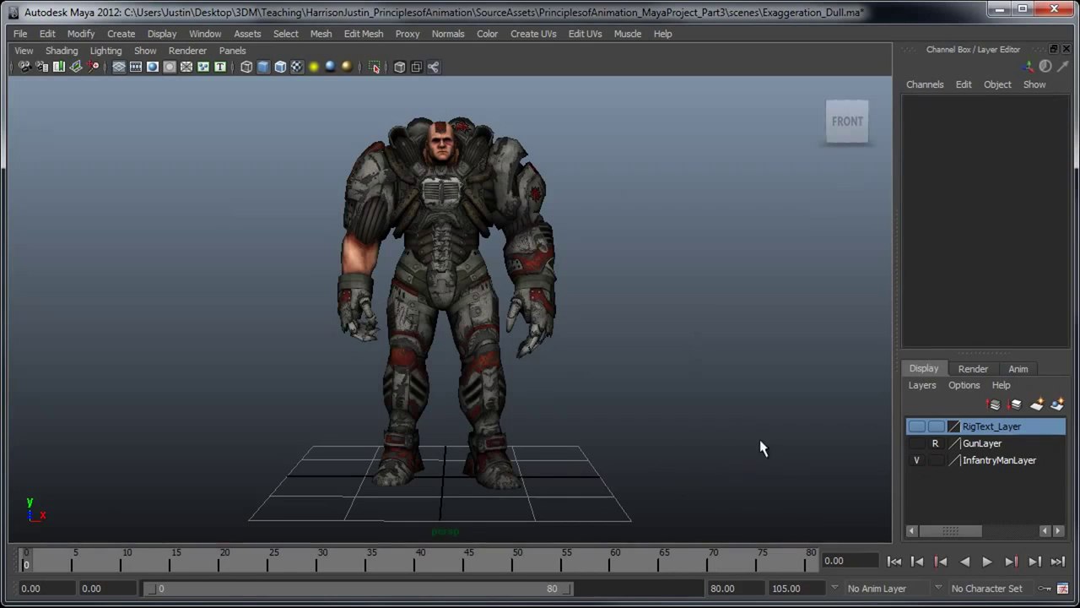
pyautogui.click(987, 561)
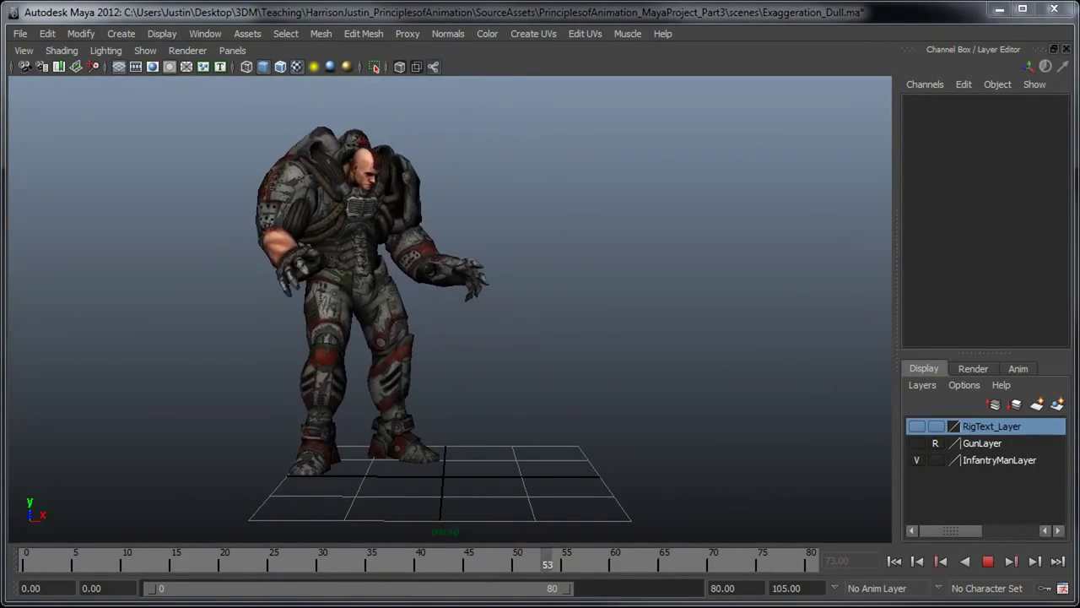
pyautogui.click(988, 561)
# Load Exaggeration_Exaggerated.ma with Ctrl+O and play the exaggerated reaction, stopping at frame 109
pyautogui.hotkey('ctrl', 'o')
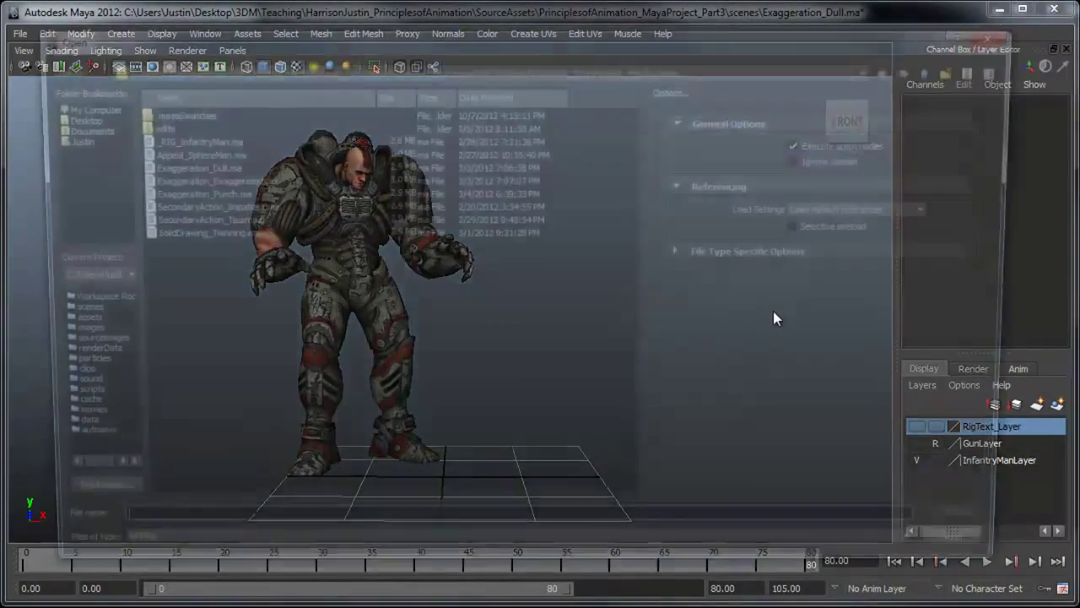
pyautogui.doubleClick(225, 180)
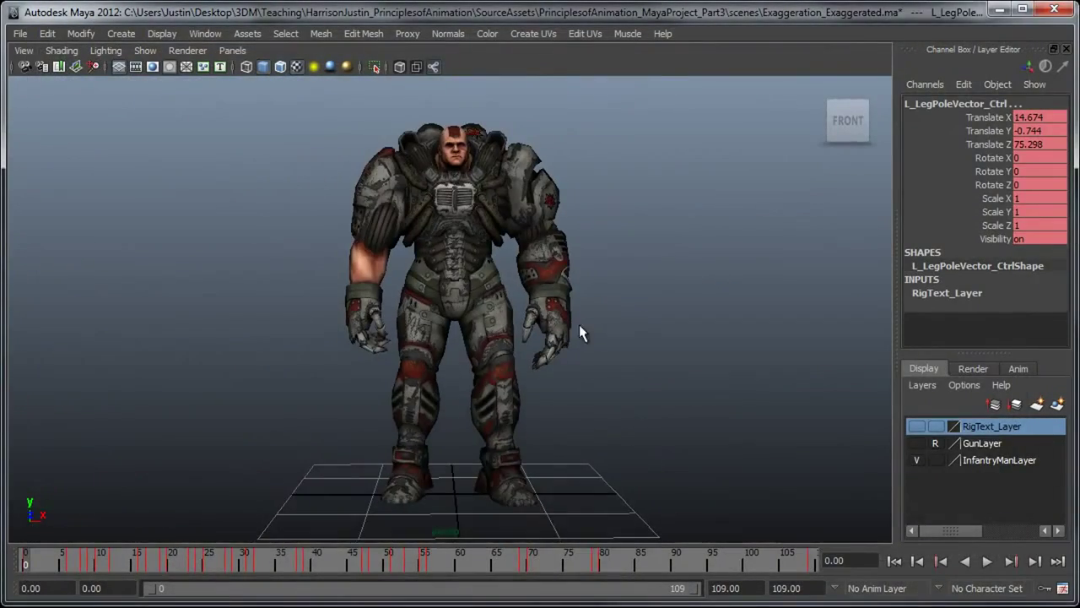
pyautogui.keyDown('alt'); pyautogui.moveTo(503, 326); pyautogui.dragTo(546, 346); pyautogui.keyUp('alt')
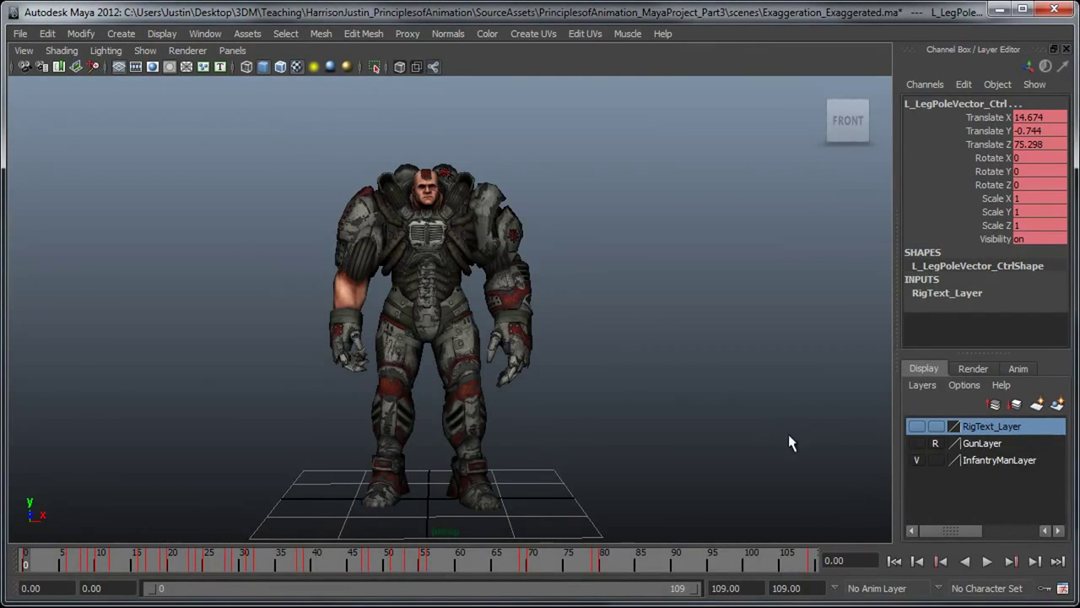
pyautogui.click(986, 560)
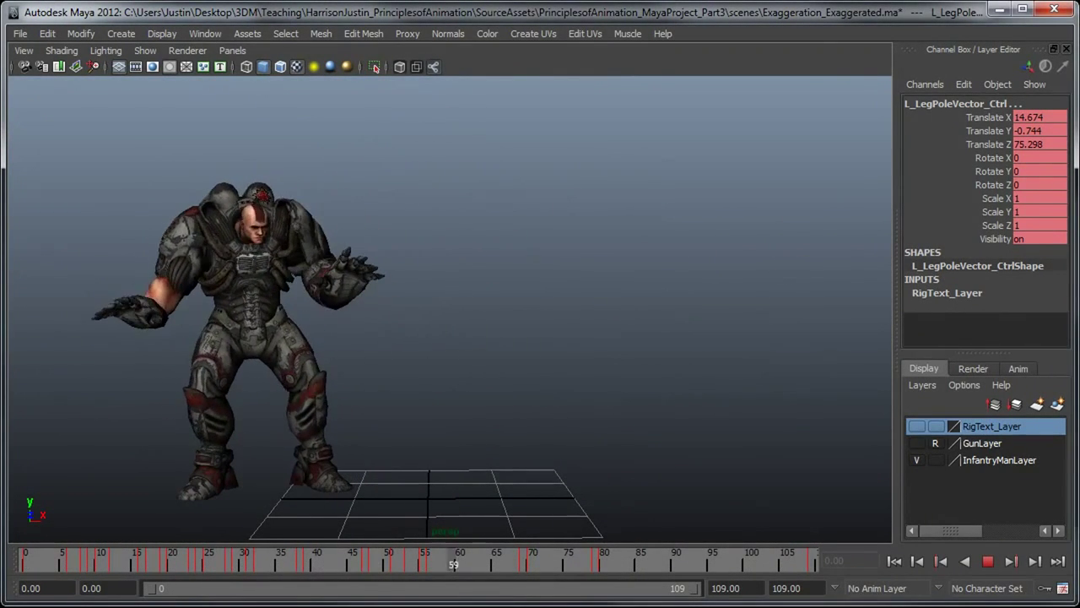
pyautogui.press('Escape')
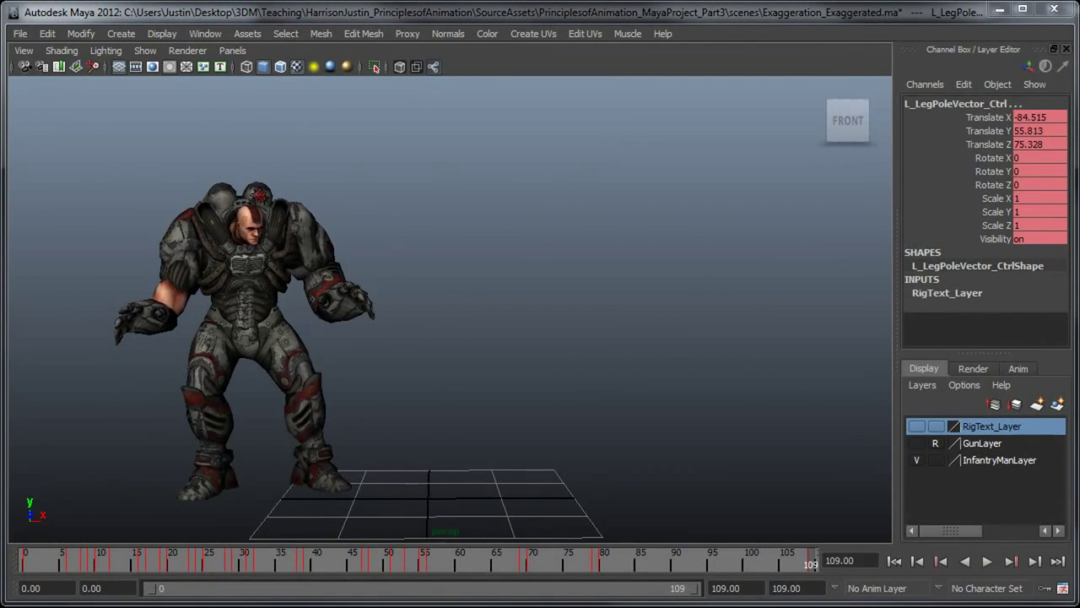